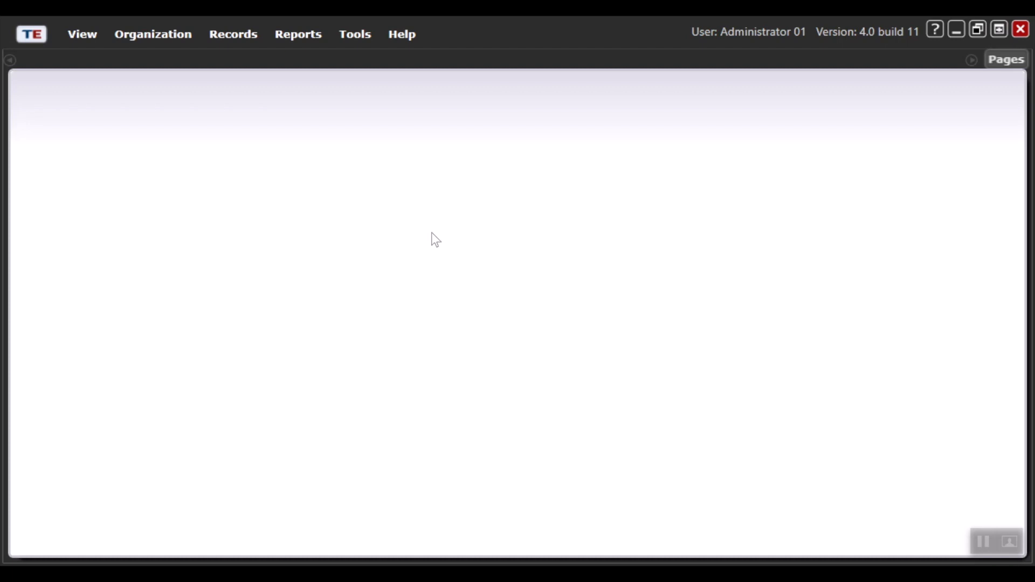
- Start a new scanning session with simulated scanning, using the Entry answer sheet on the front side and None on the back
left_click(367, 42)
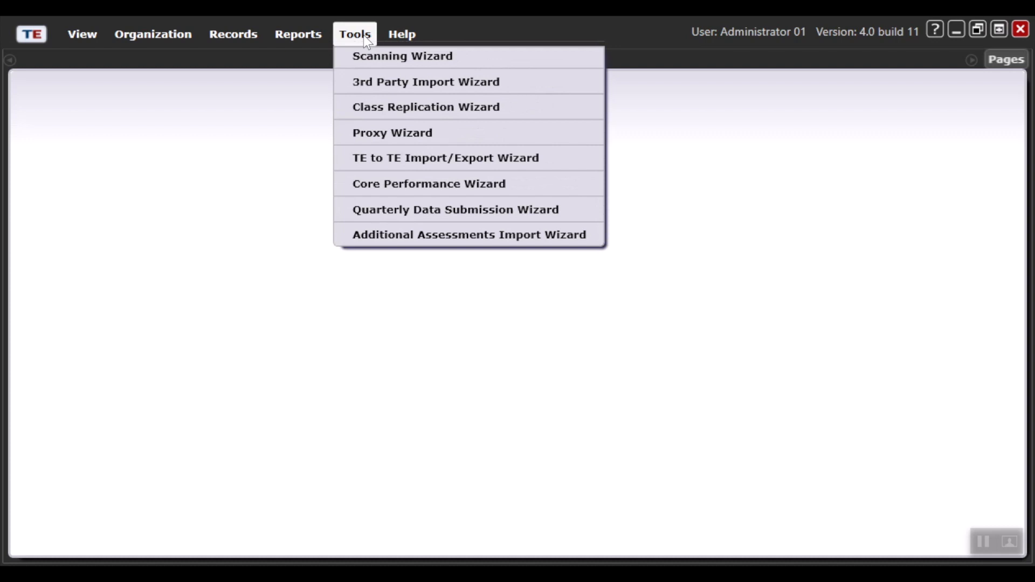
left_click(362, 65)
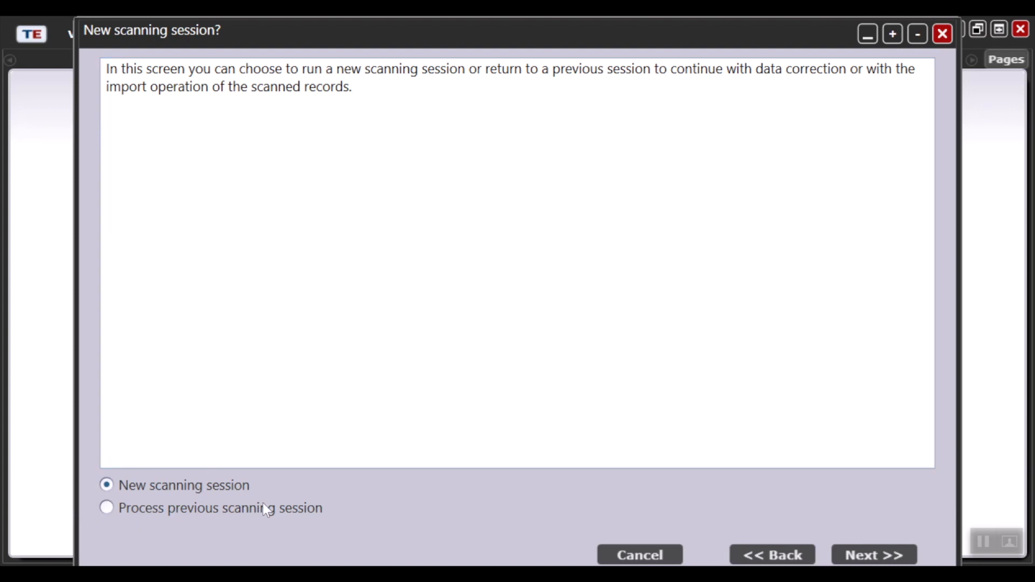
left_click(861, 562)
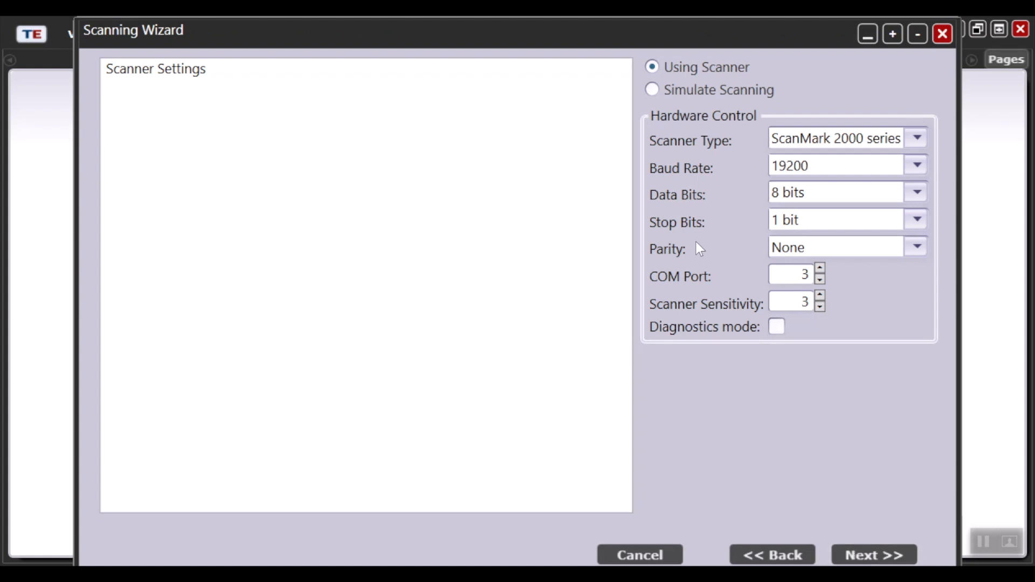
left_click(650, 91)
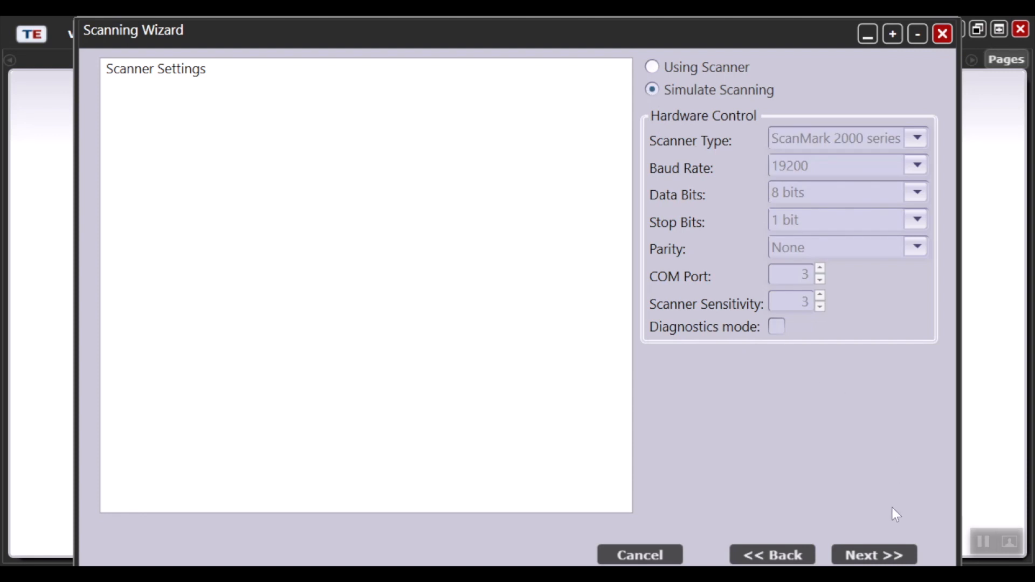
left_click(890, 557)
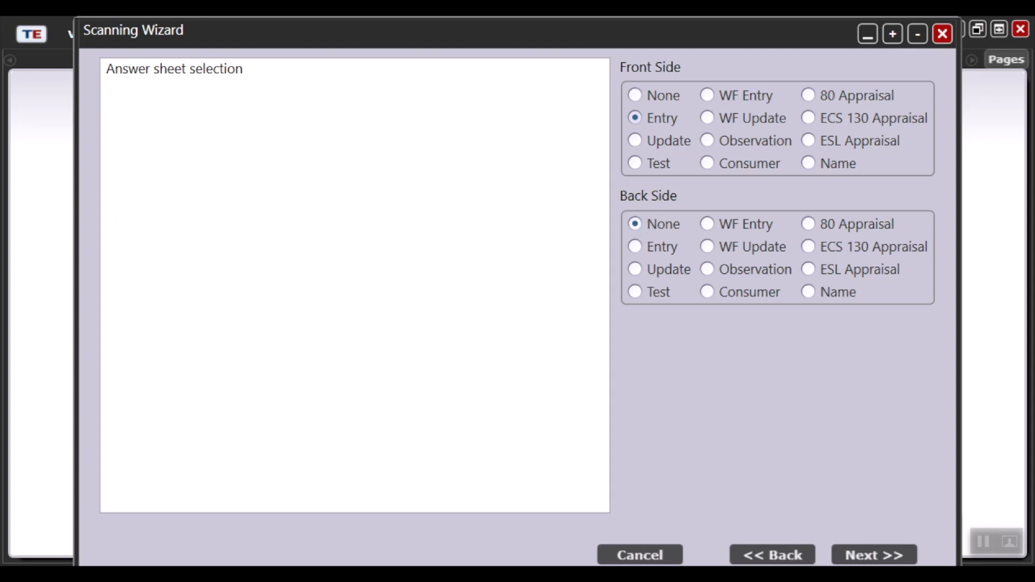
left_click(882, 558)
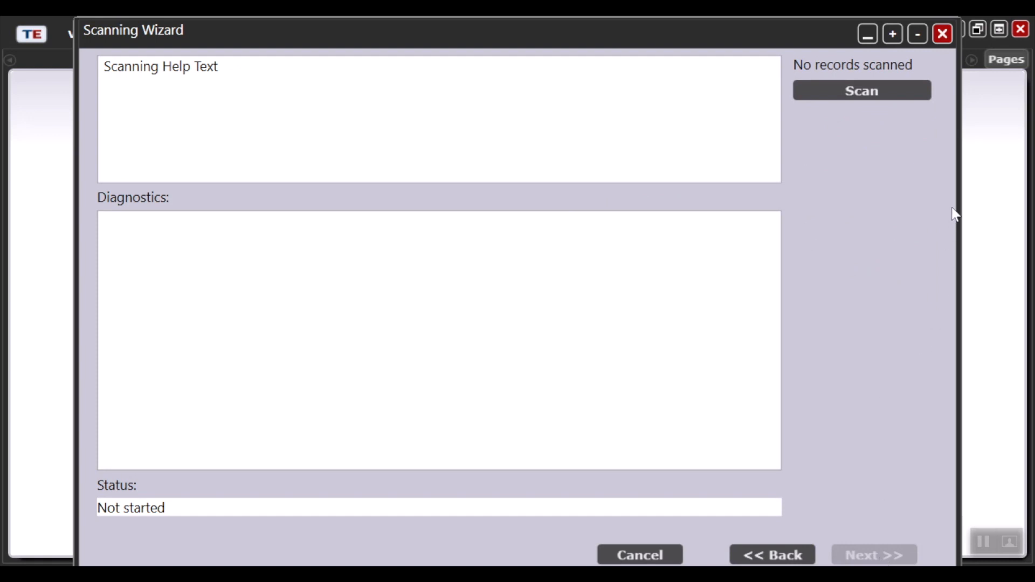
- Load the simulation file "Entry - New" from the SimScan Files folder as the scanned sheets
left_click(889, 93)
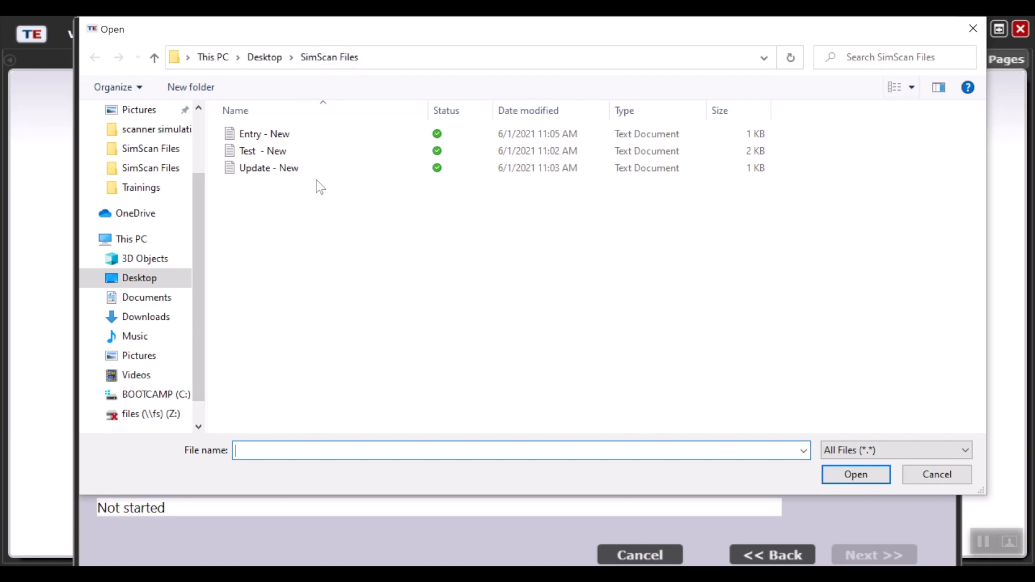
double_click(301, 139)
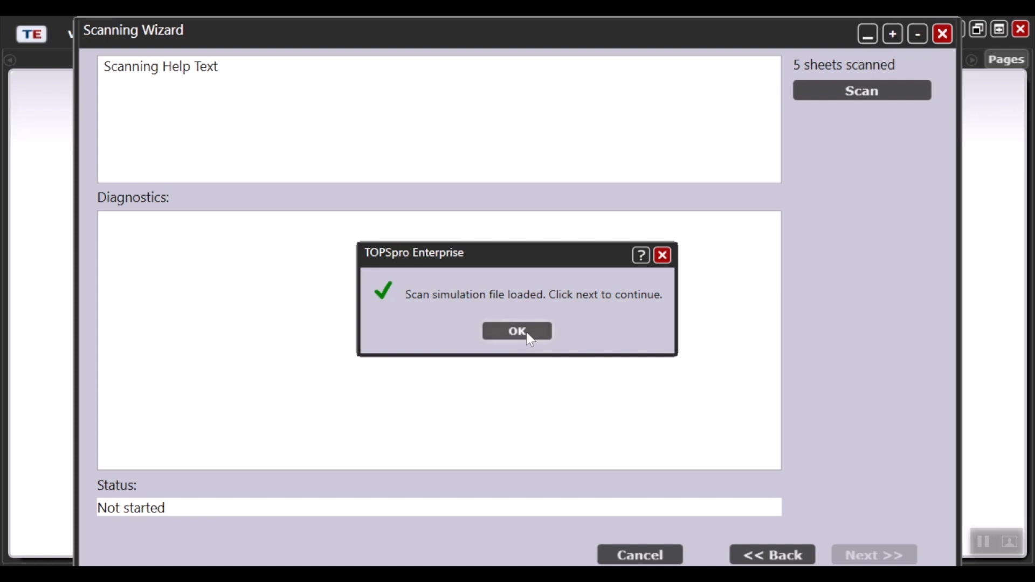
left_click(527, 332)
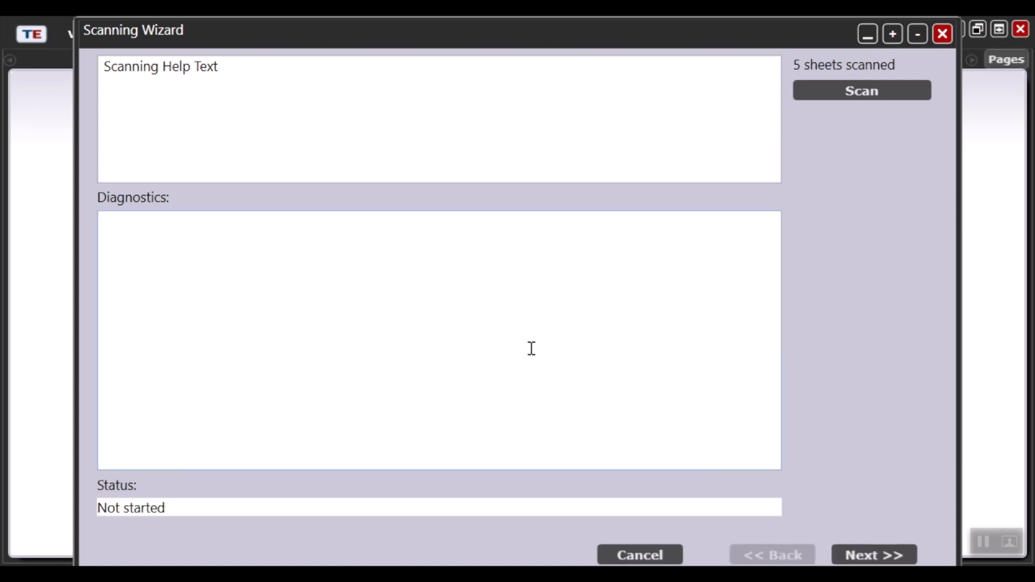
left_click(880, 559)
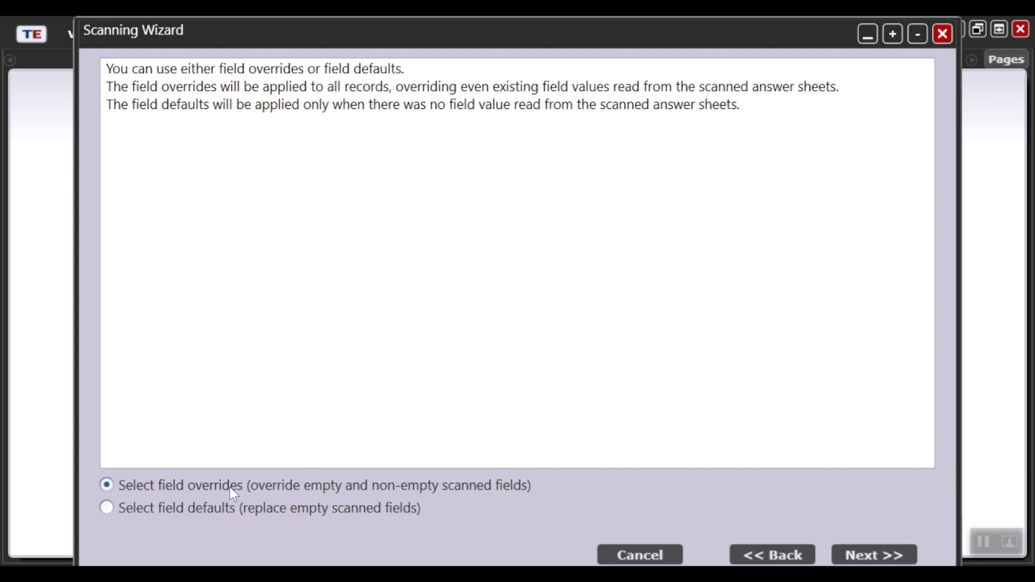
- Use field overrides to set the site to "4908 / 01 - RHAS: North Campus" and accept the default import options
left_click(859, 561)
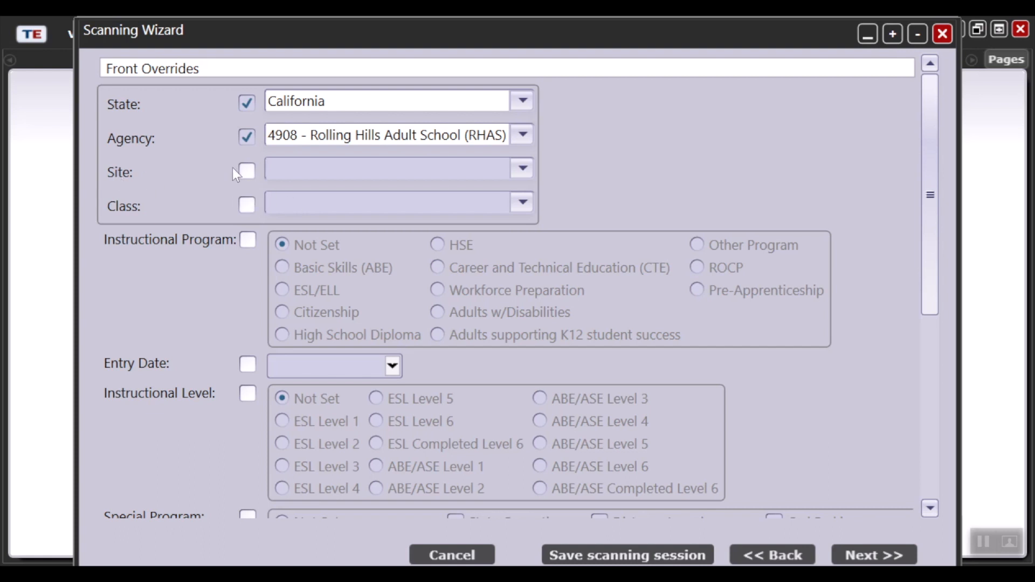
left_click(247, 178)
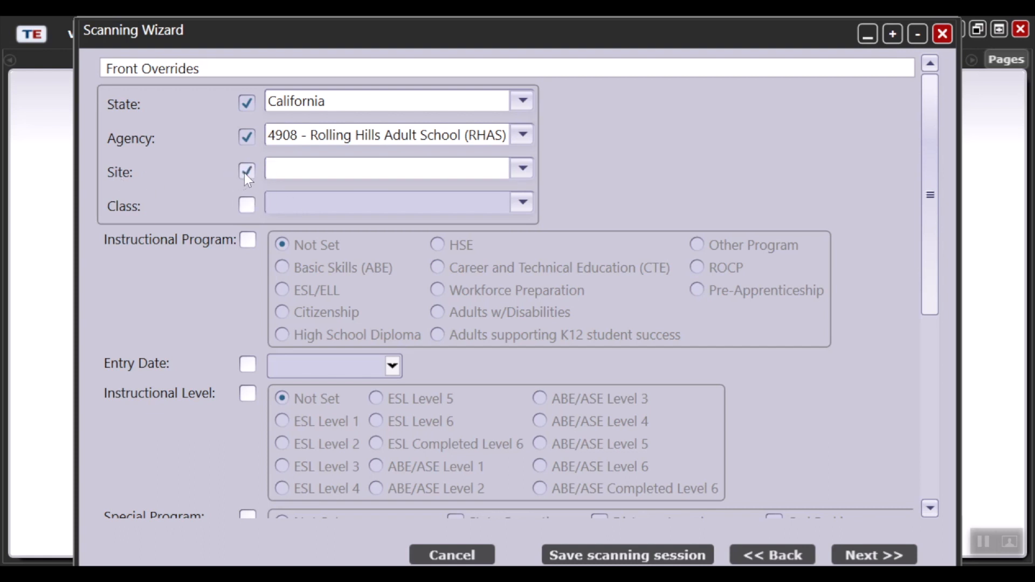
left_click(515, 172)
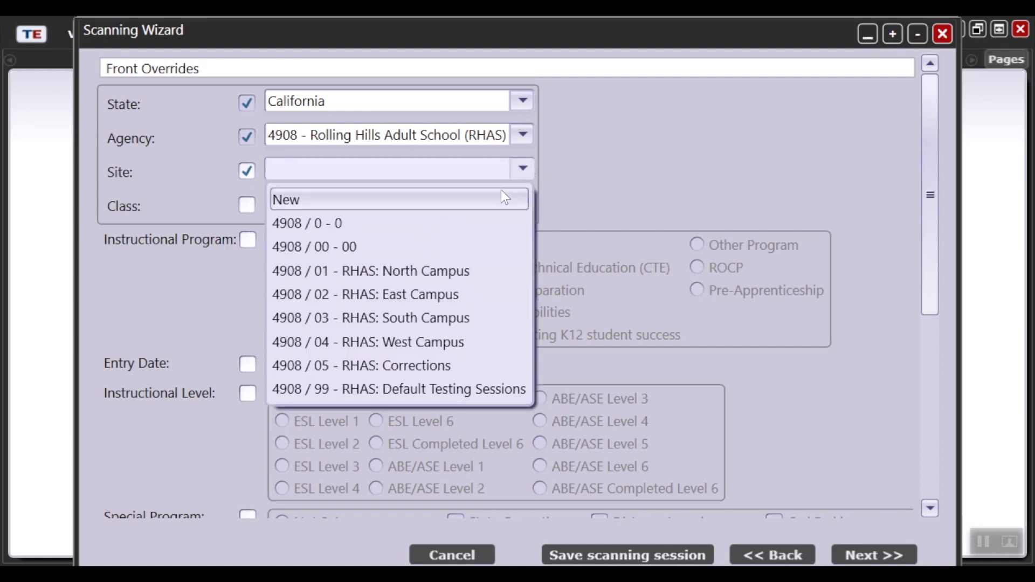
left_click(419, 272)
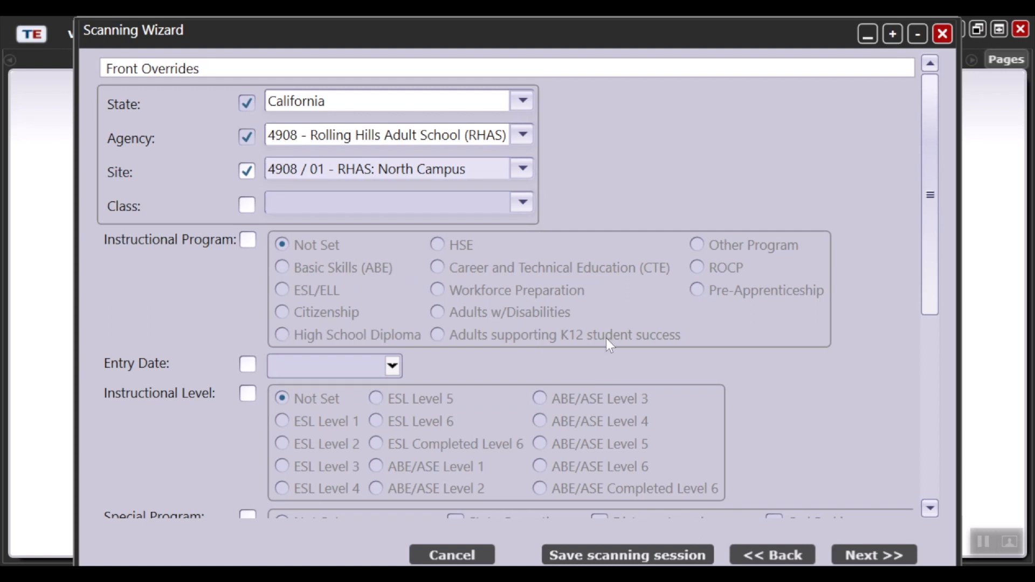
left_click(852, 551)
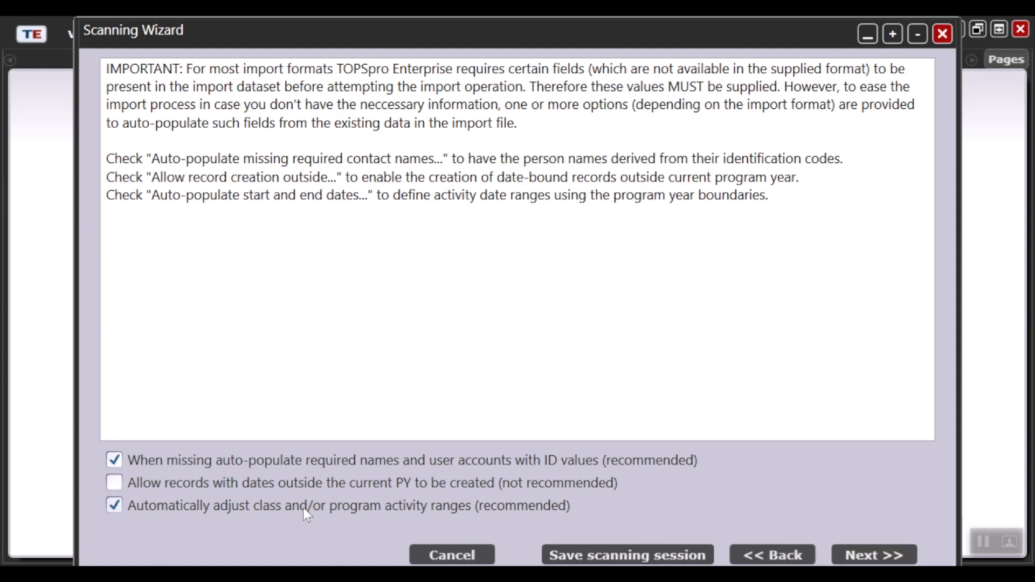
left_click(885, 557)
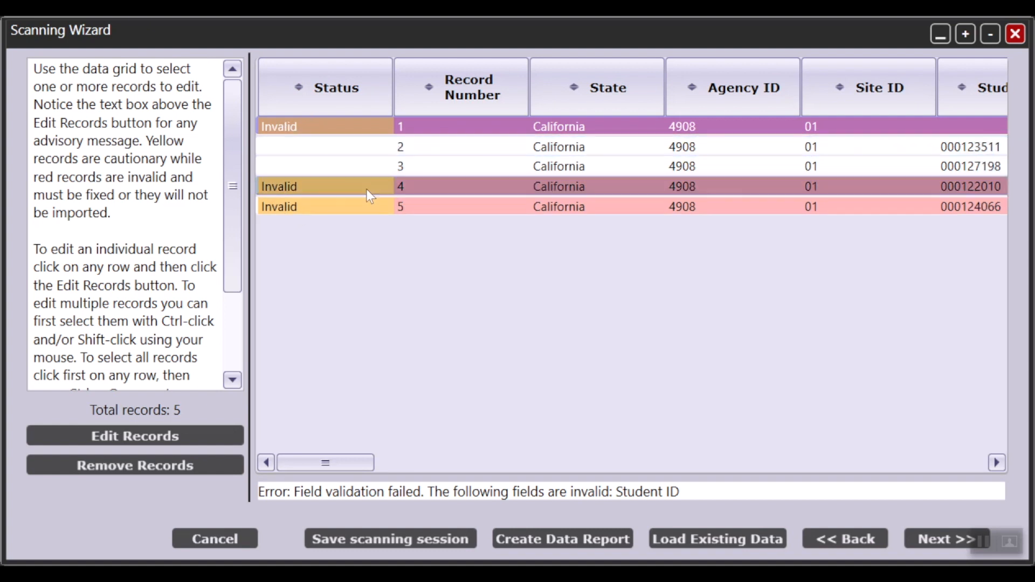
- Check records 2 and 3 in the data grid for advisory messages
left_click(315, 172)
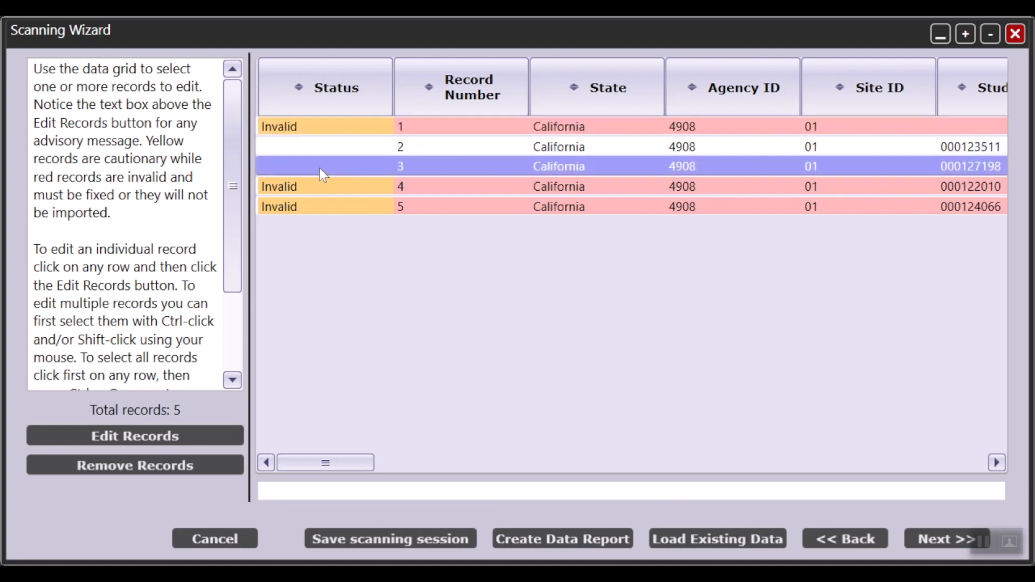
left_click(328, 150)
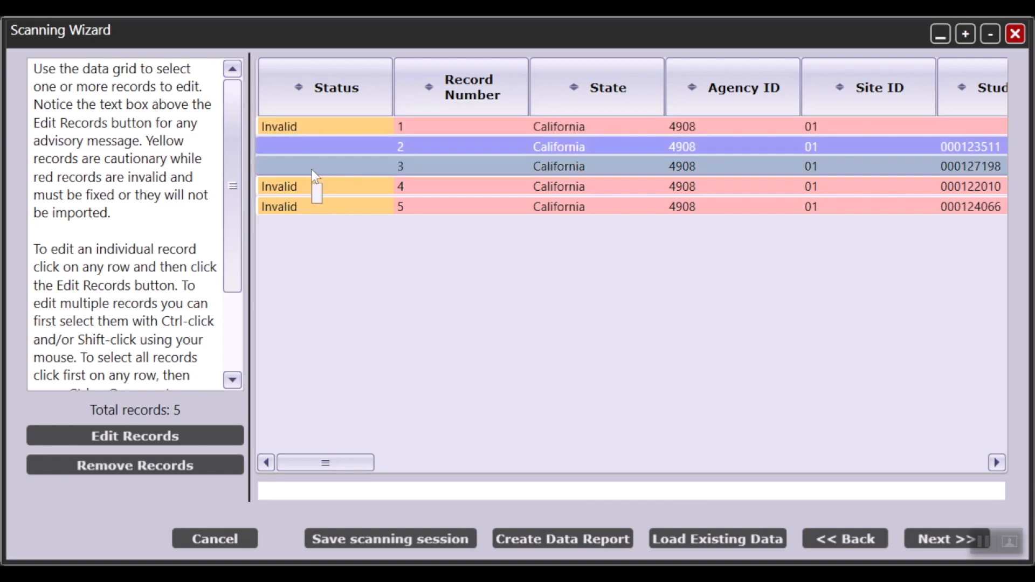
left_click(311, 168)
left_click(326, 148)
left_click(322, 169)
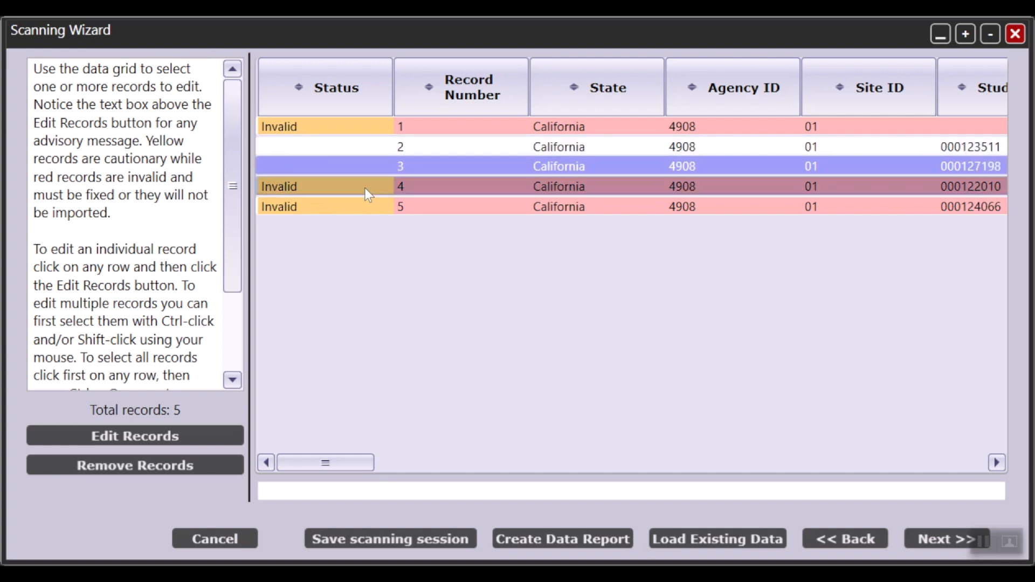
- Fill in the missing student ID of invalid record 1 and save the correction
left_click(346, 130)
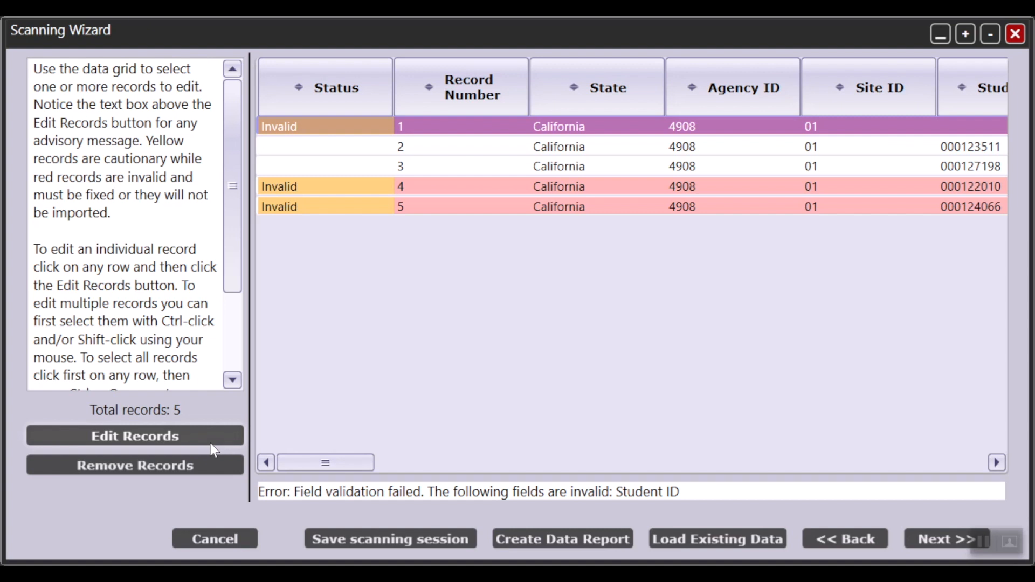
left_click(71, 440)
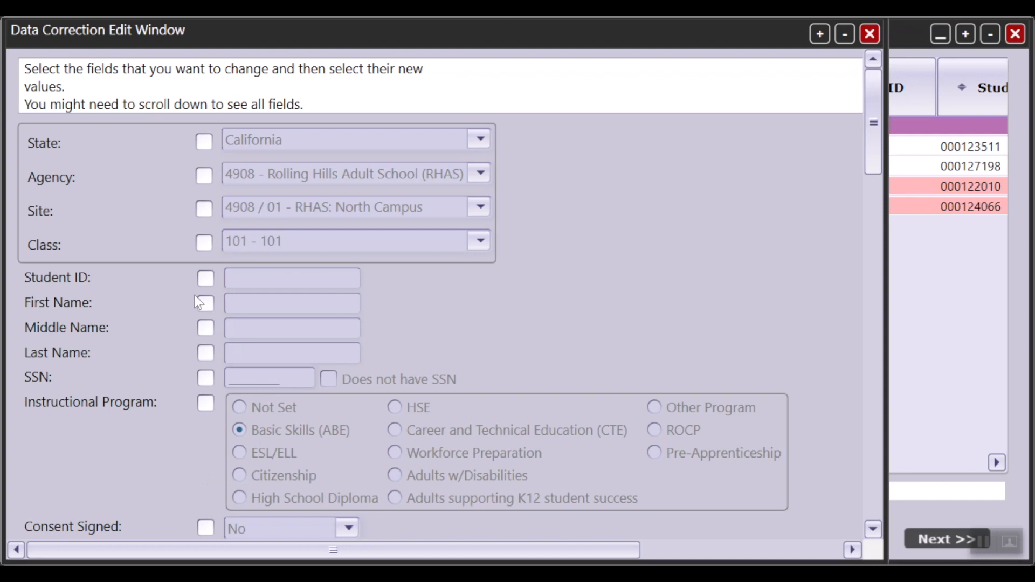
left_click(208, 279)
left_click(275, 280)
type("0123456")
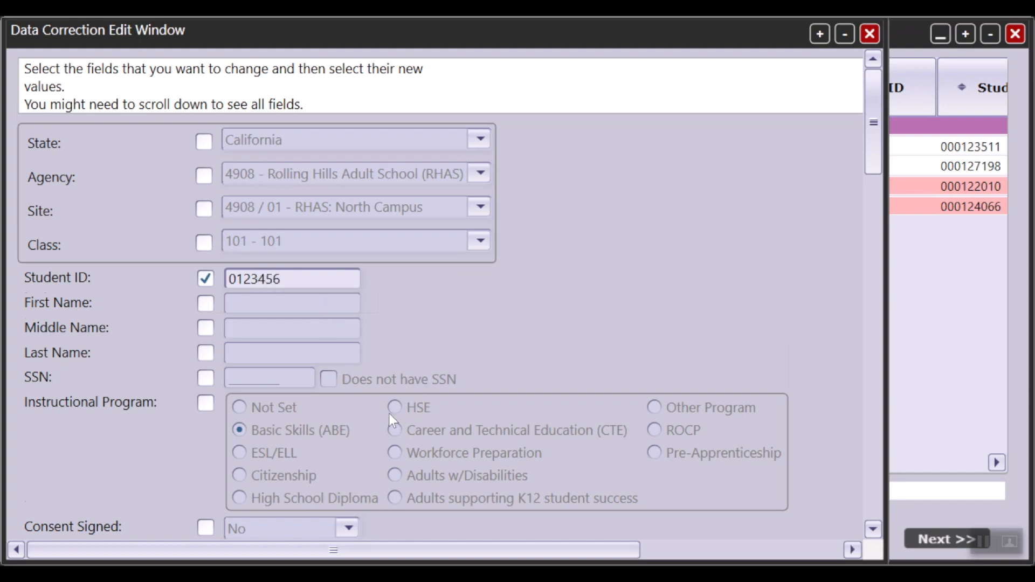
scroll(389, 413, "down", 15)
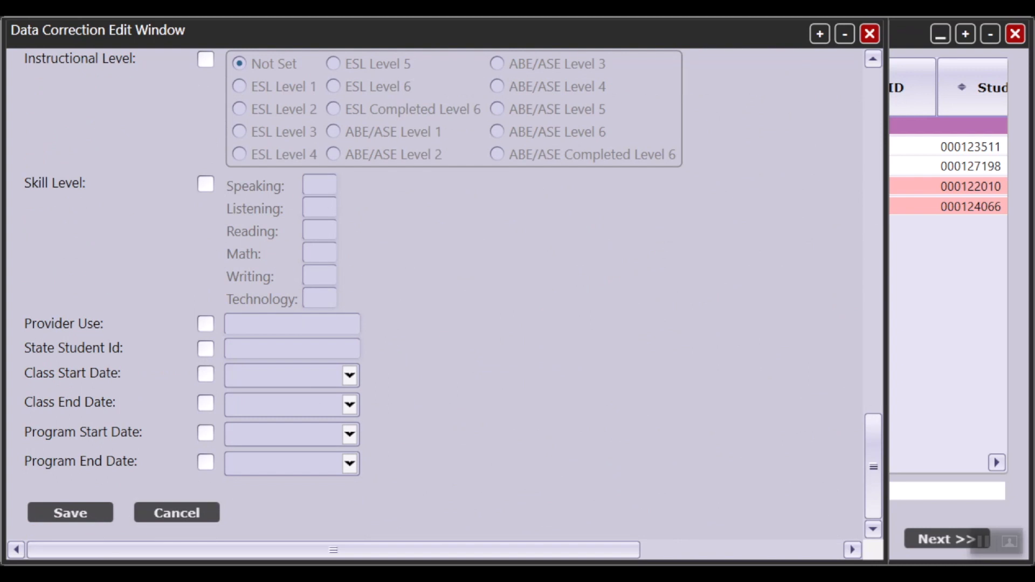
left_click(89, 517)
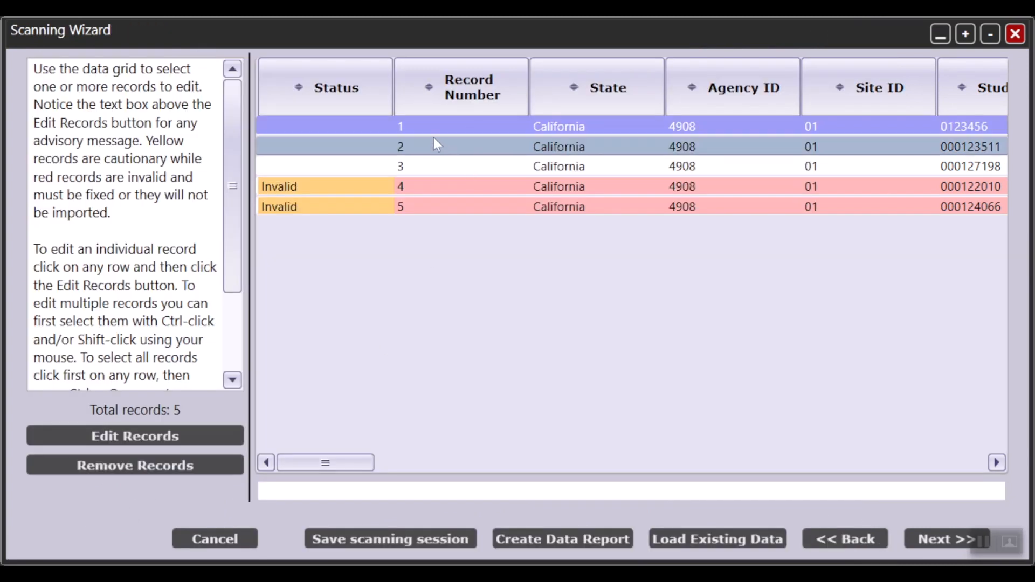
- Fill in the missing birth date of invalid record 4 and save the correction
left_click(315, 145)
left_click(321, 126)
left_click(317, 185)
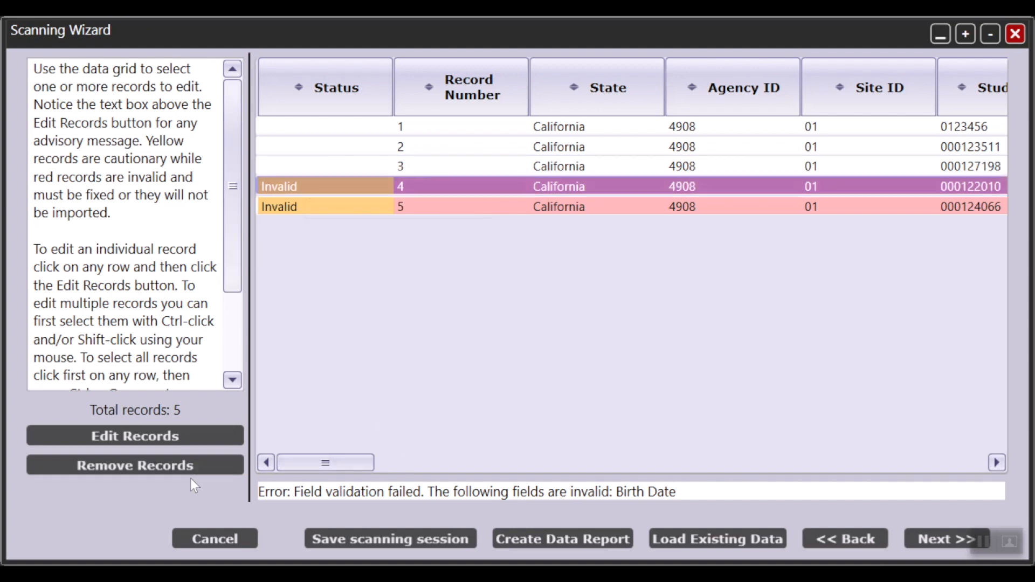
left_click(140, 442)
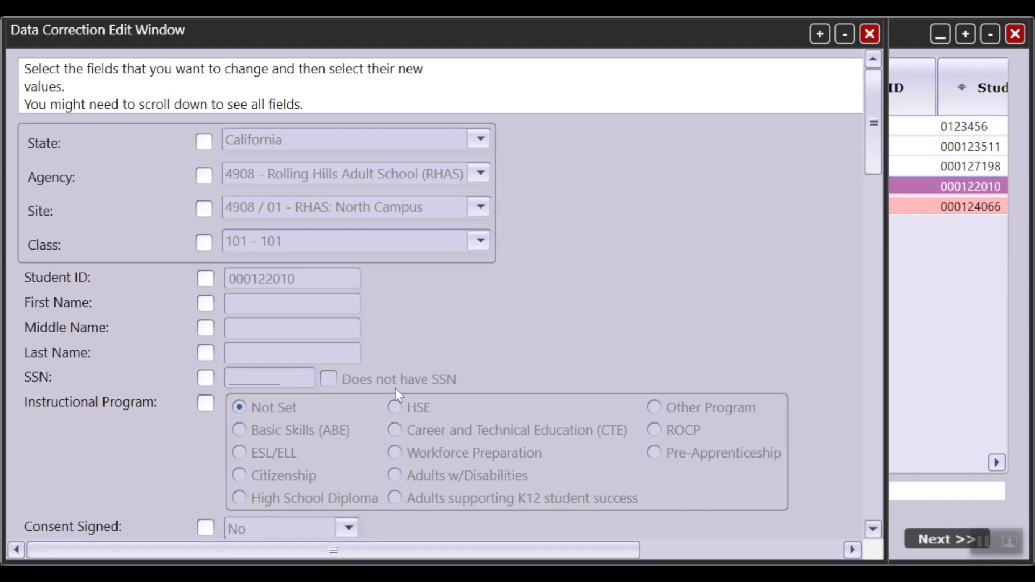
scroll(395, 388, "down", 1)
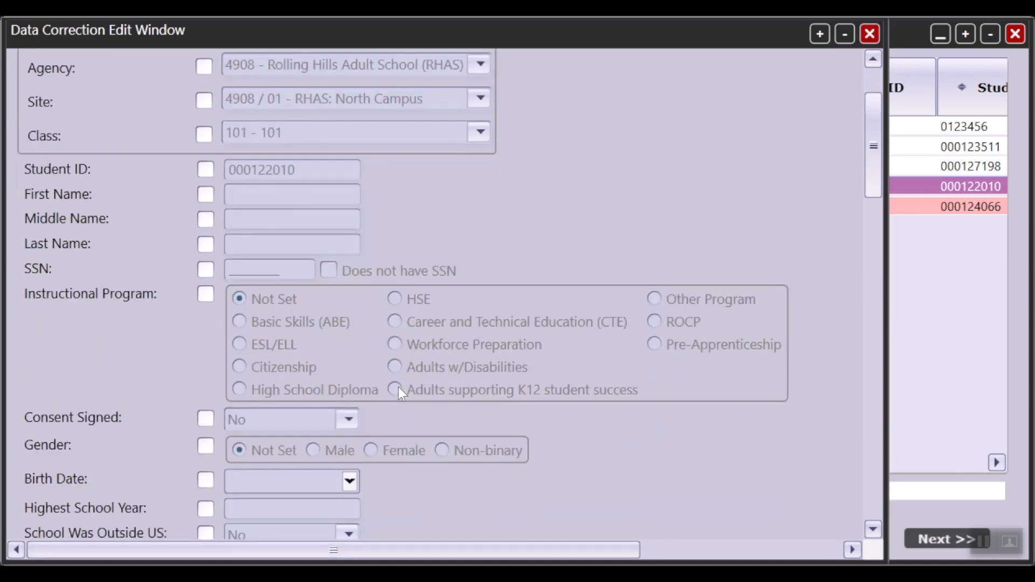
scroll(398, 387, "down", 3)
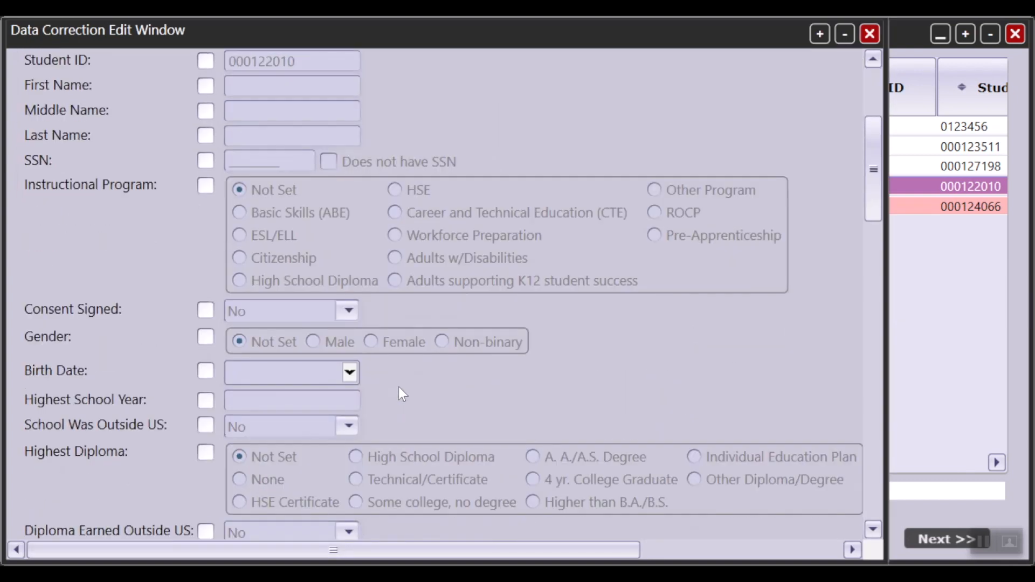
left_click(206, 372)
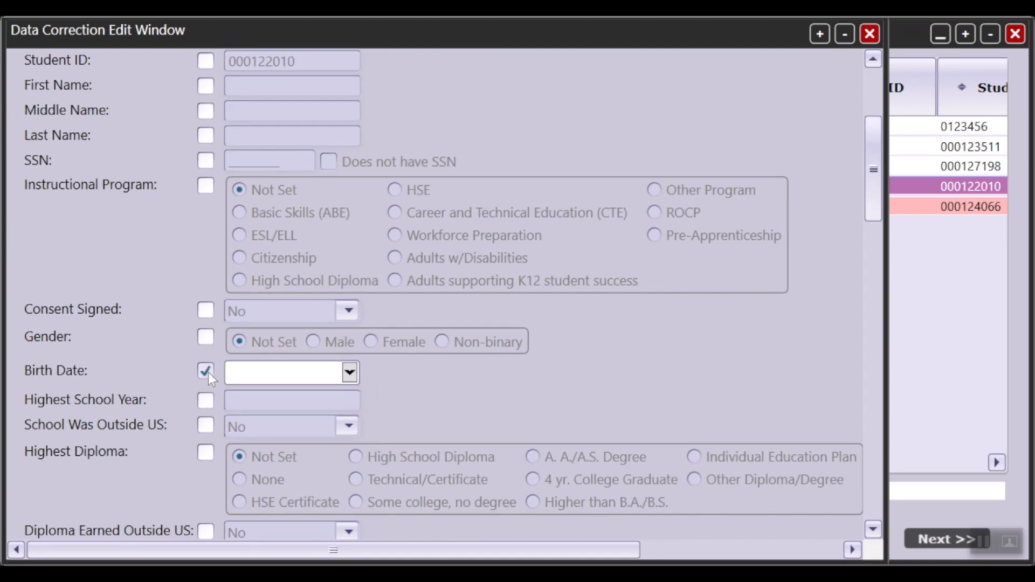
left_click(282, 379)
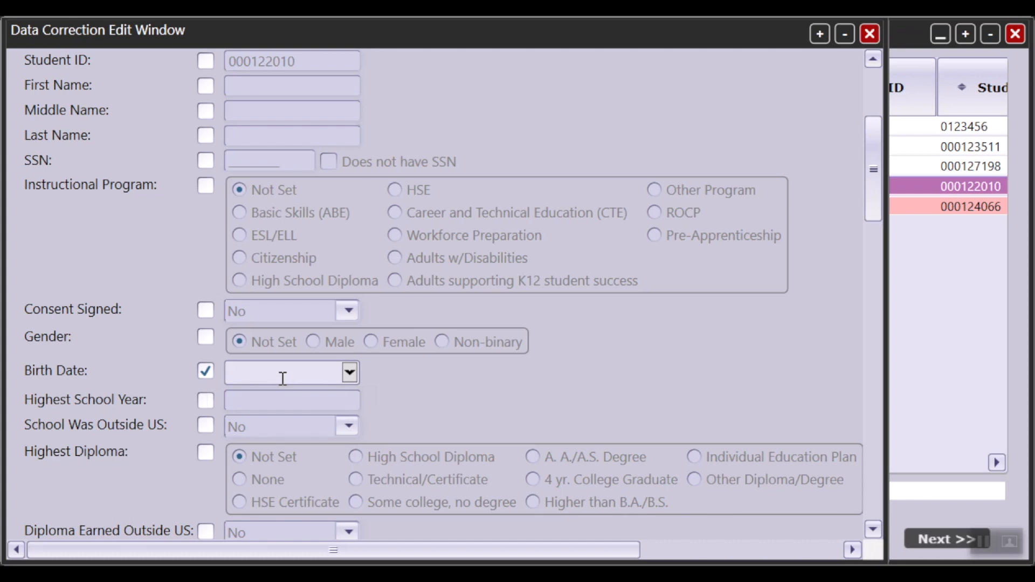
type("8/3/1990")
scroll(307, 387, "down", 15)
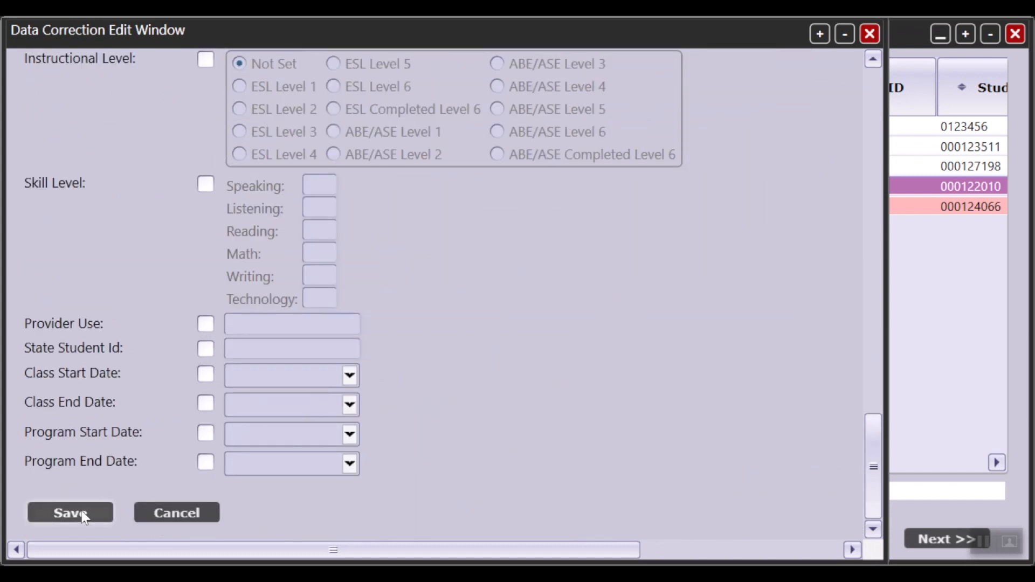
left_click(83, 513)
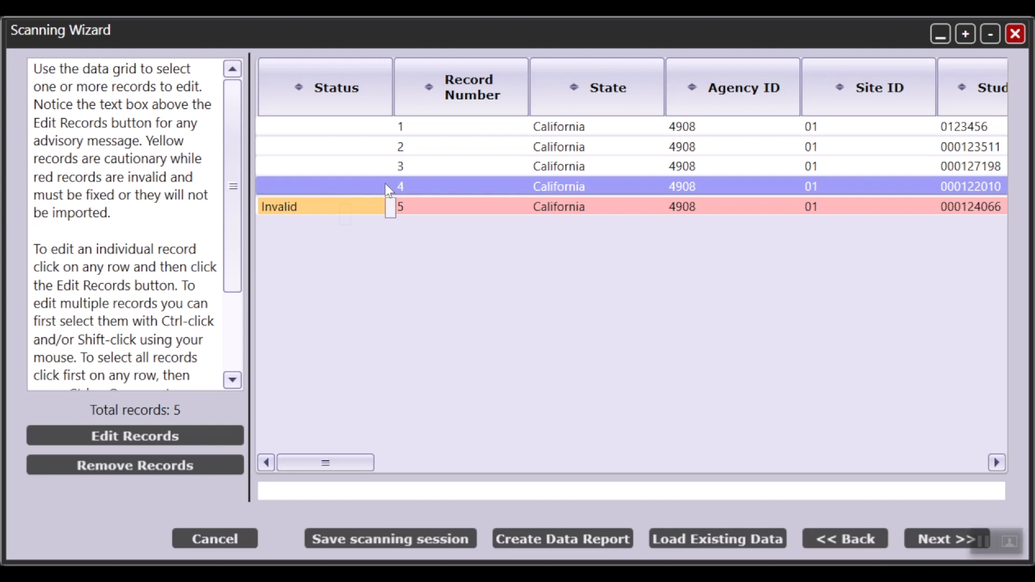
- Set the entry date of invalid record 5 to 4/15/2021 and save the correction
left_click(366, 207)
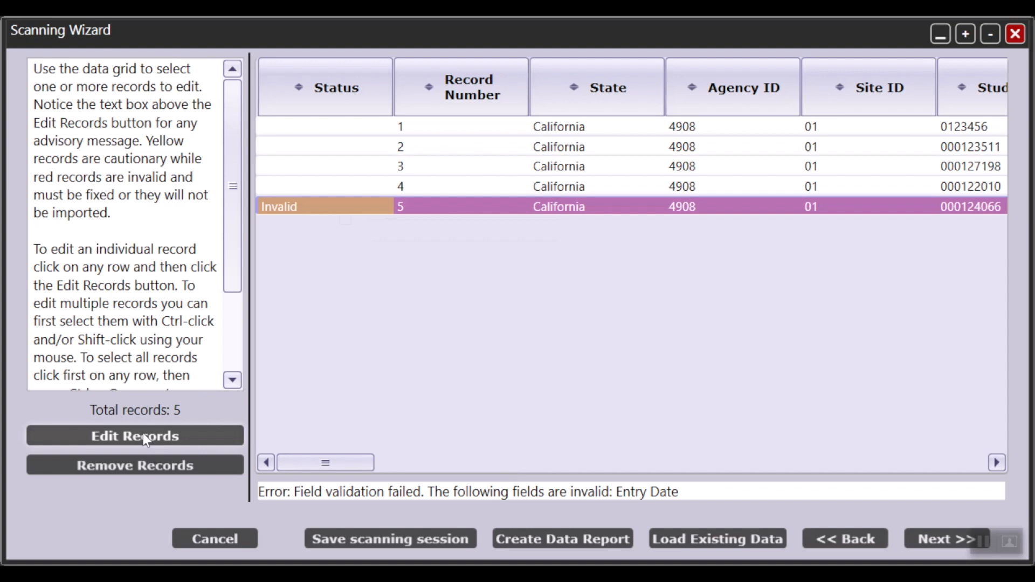
left_click(119, 439)
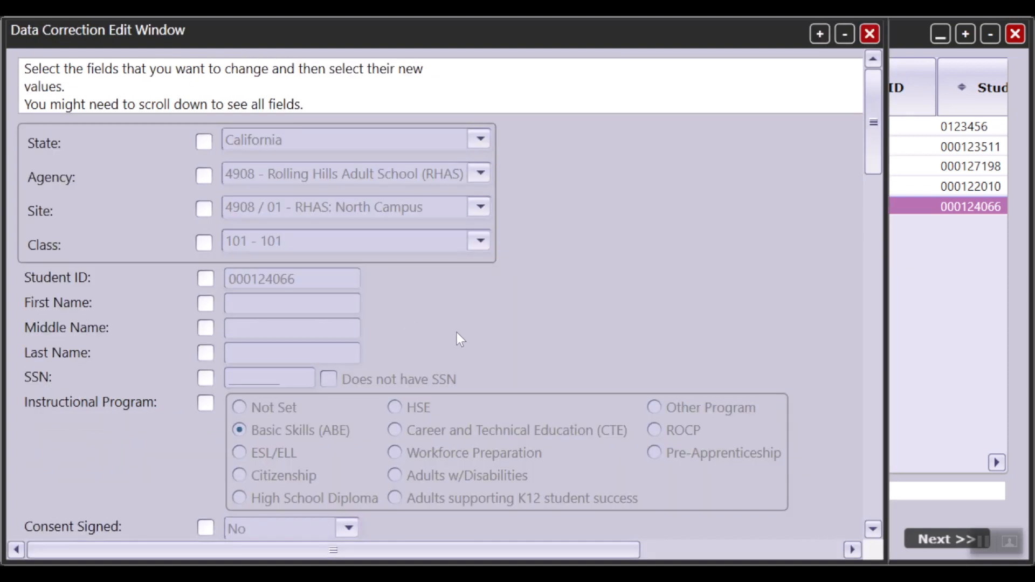
scroll(459, 339, "down", 4)
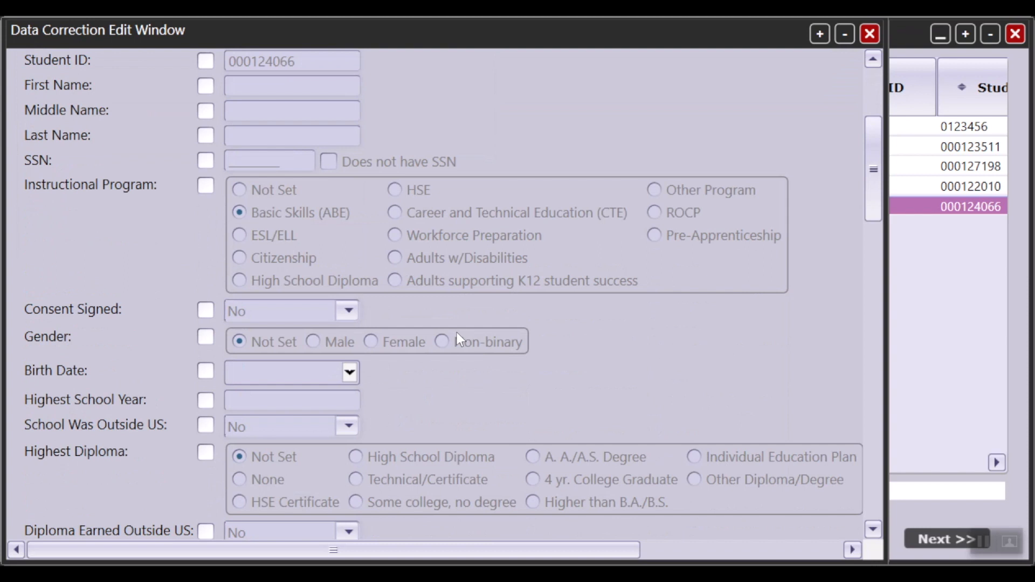
scroll(459, 339, "down", 7)
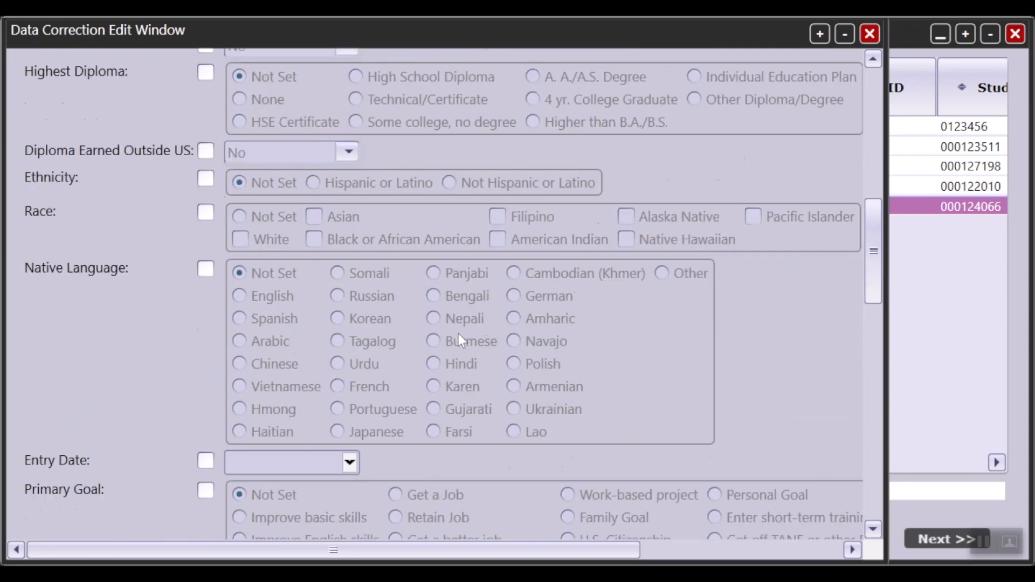
scroll(458, 339, "down", 1)
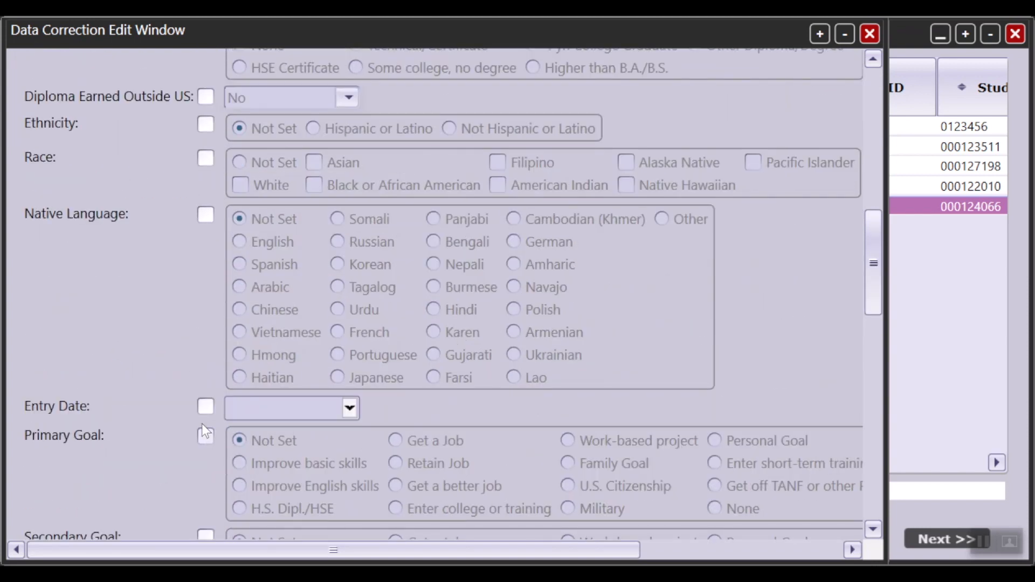
left_click(206, 406)
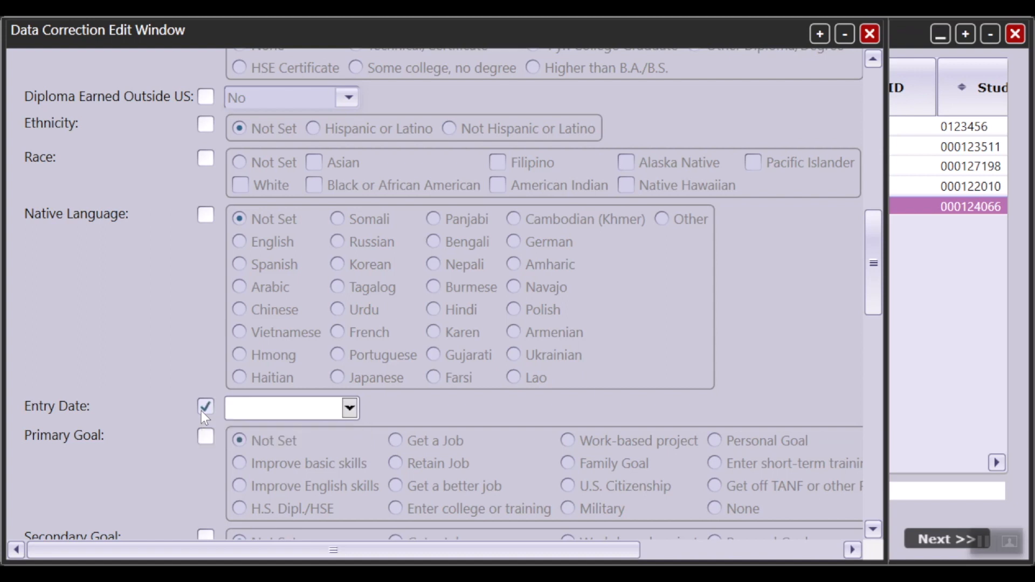
left_click(249, 408)
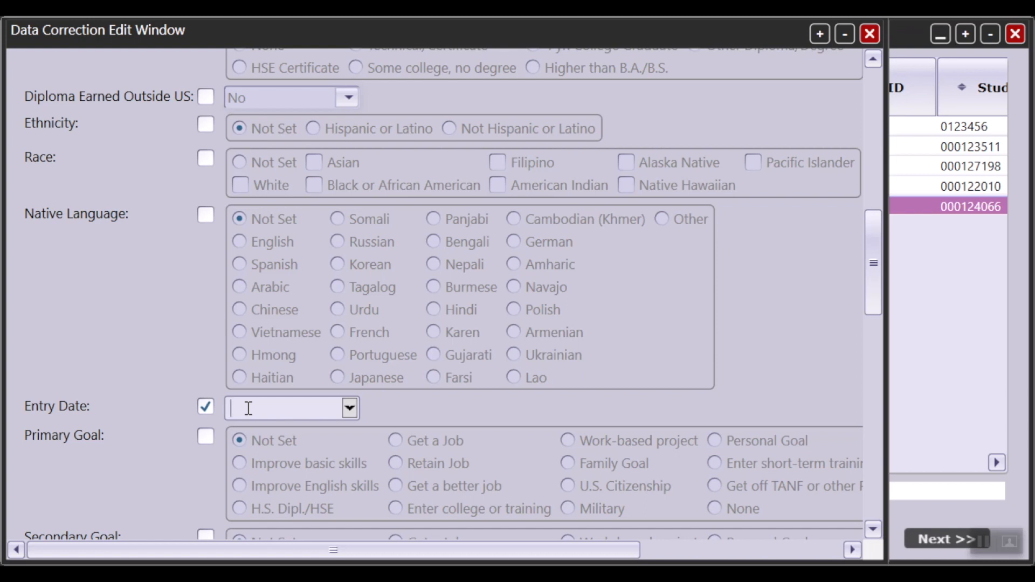
type("4/15/2021")
scroll(393, 463, "down", 5)
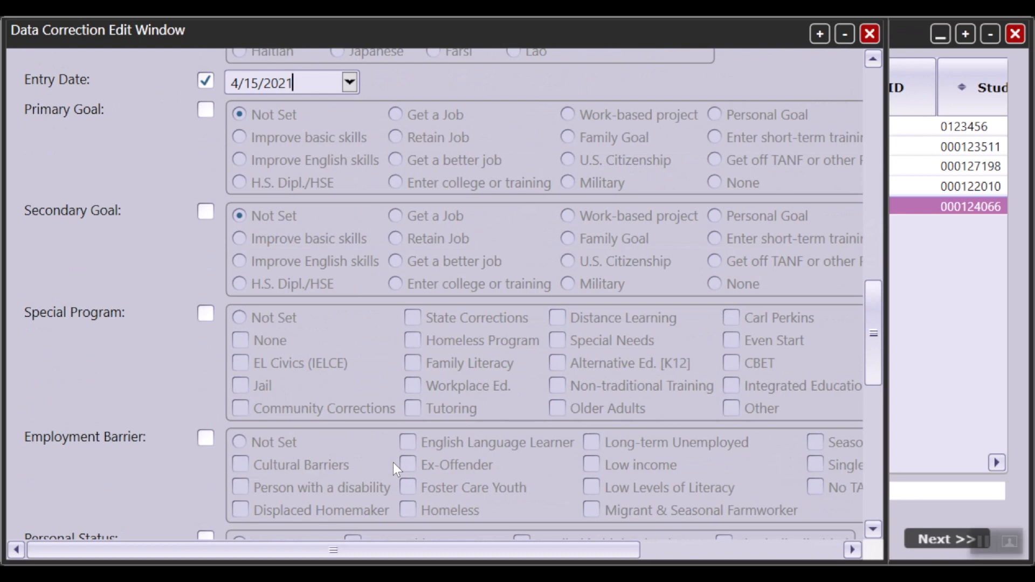
scroll(346, 468, "down", 10)
left_click(72, 514)
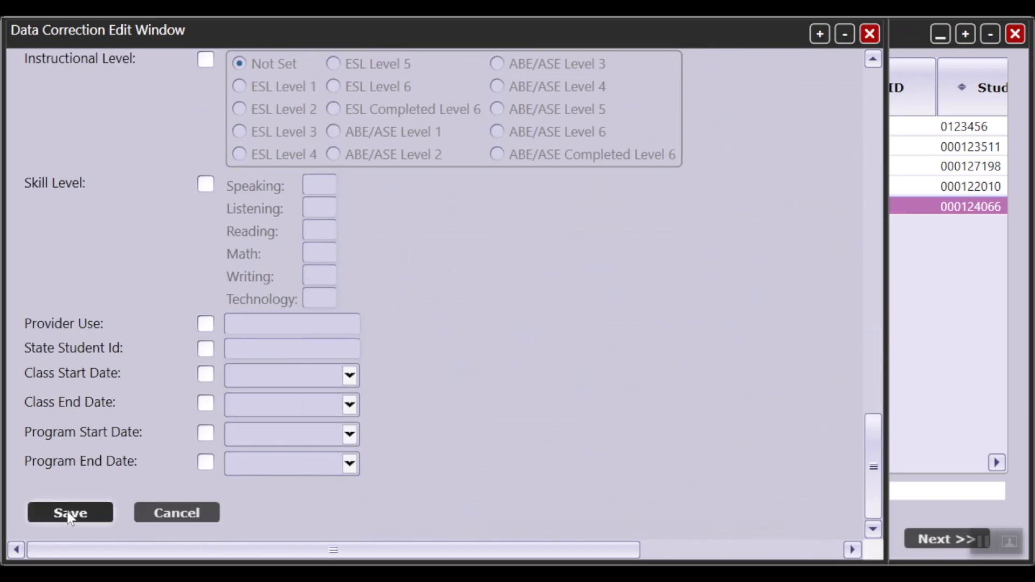
- Import the corrected scan records into the TOPSpro Enterprise database and finish the Scanning Wizard
left_click(511, 163)
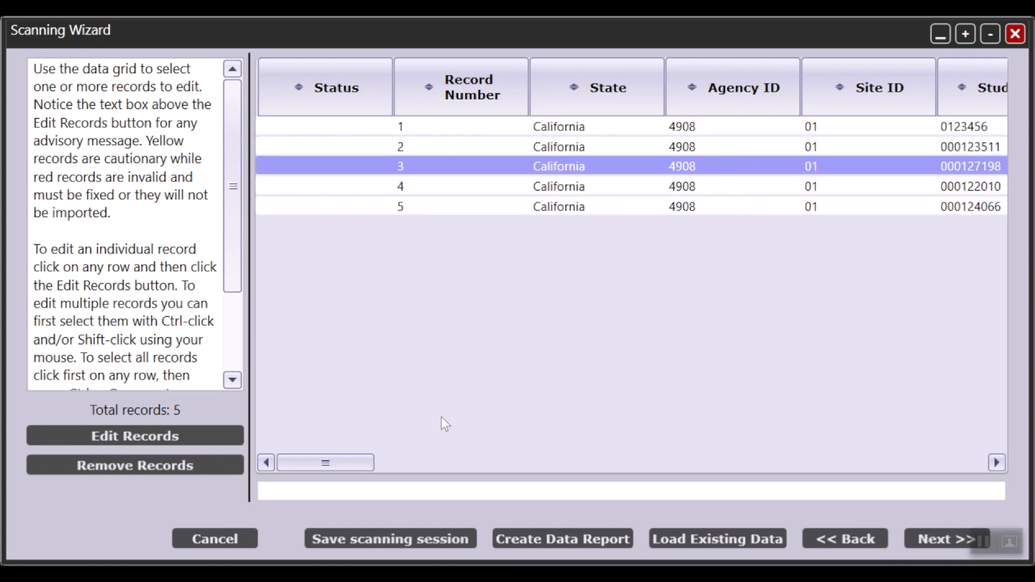
left_click(921, 541)
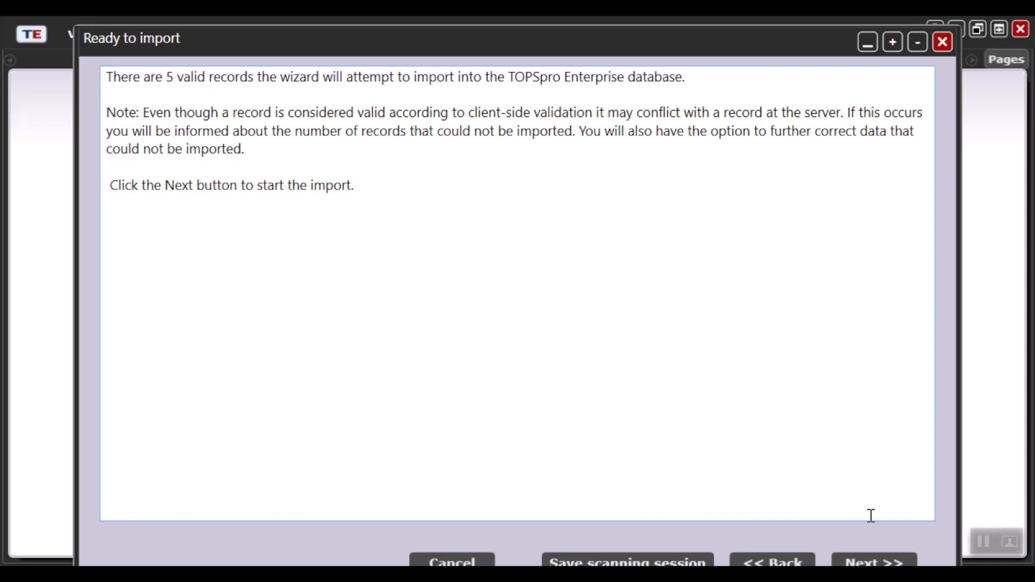
left_click(867, 561)
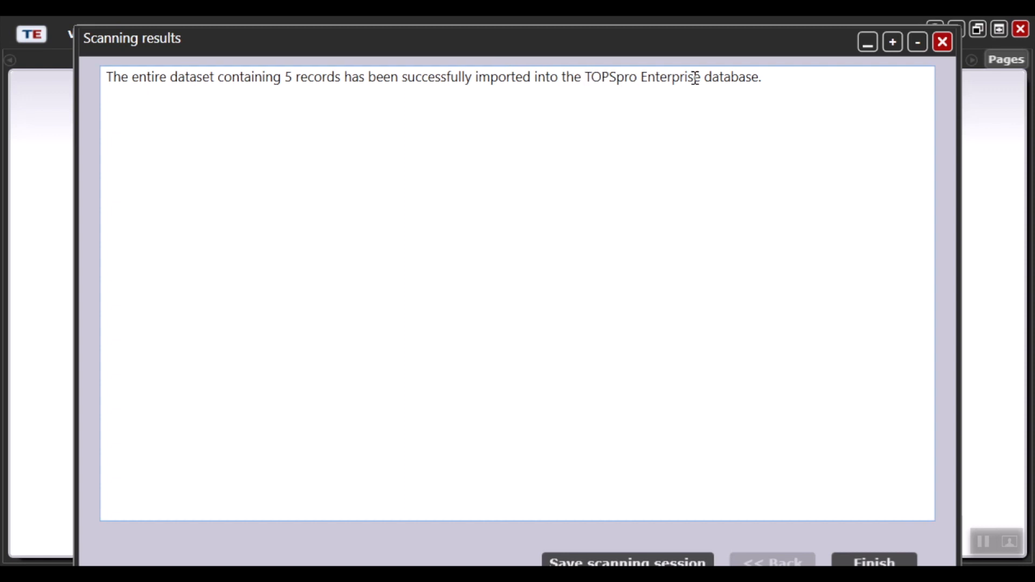
left_click(888, 561)
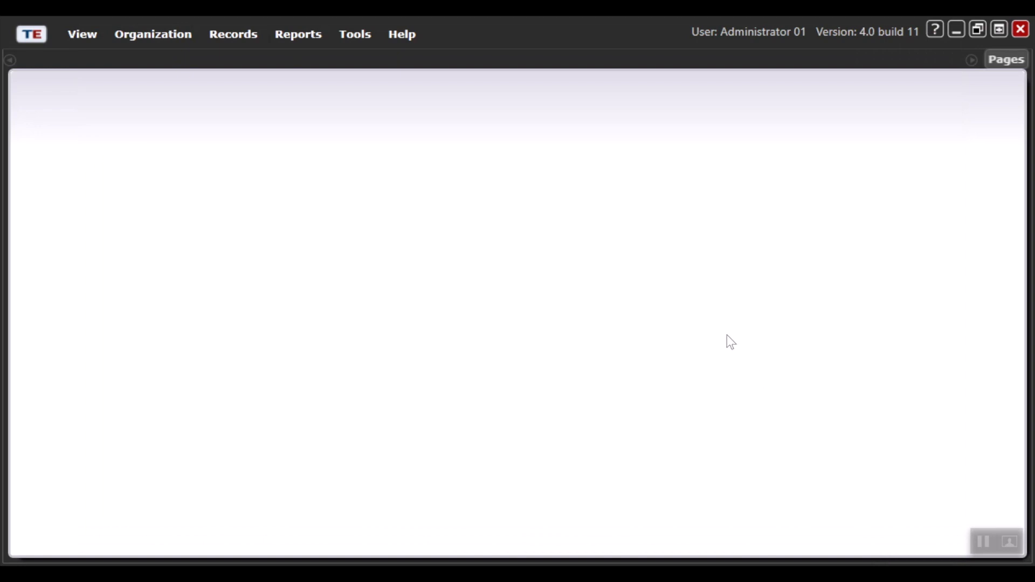